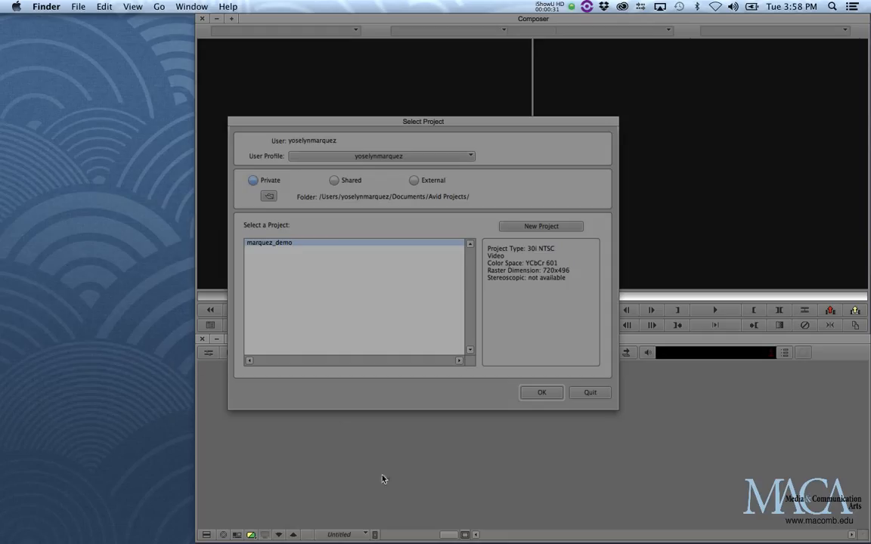
- View the Shared project location and return the project location to Private
{"action": "mouse_move", "coordinate": [439, 538]}
{"action": "left_click_drag", "start_coordinate": [453, 121], "coordinate": [455, 126]}
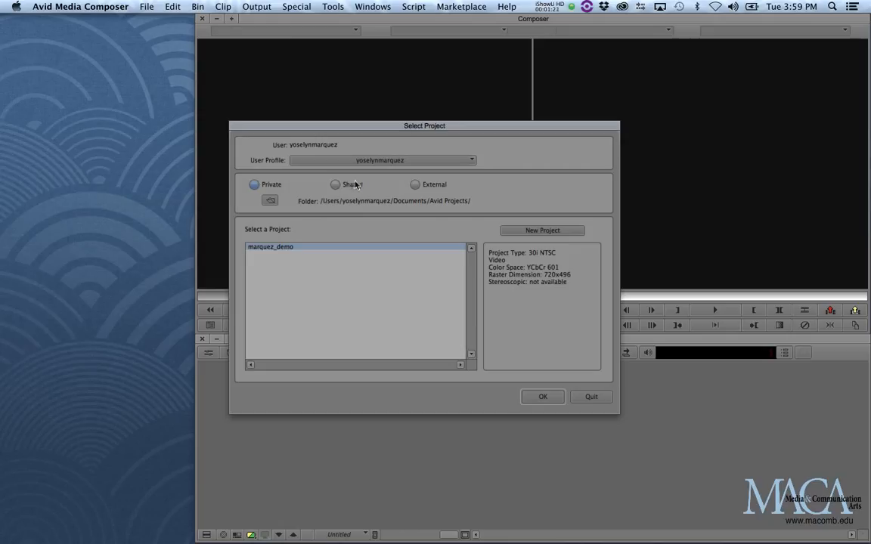
{"action": "left_click", "coordinate": [335, 185]}
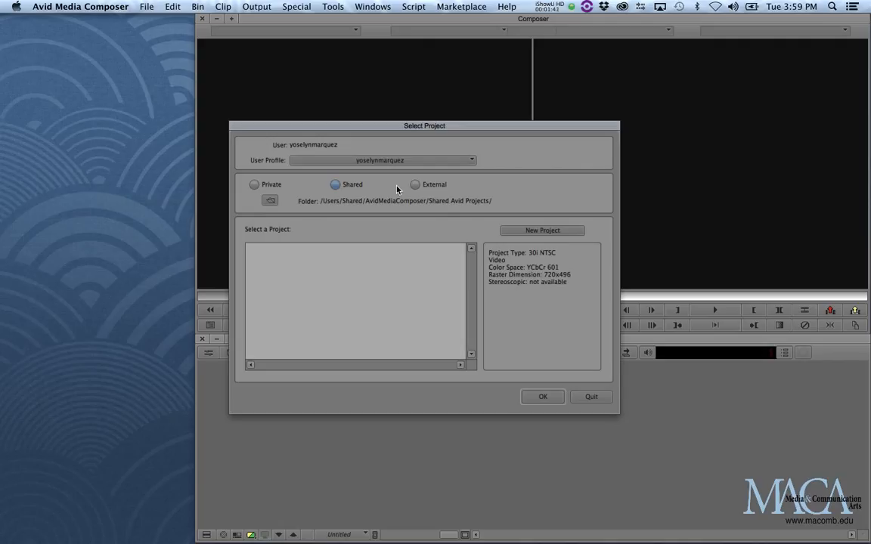
{"action": "left_click", "coordinate": [254, 186]}
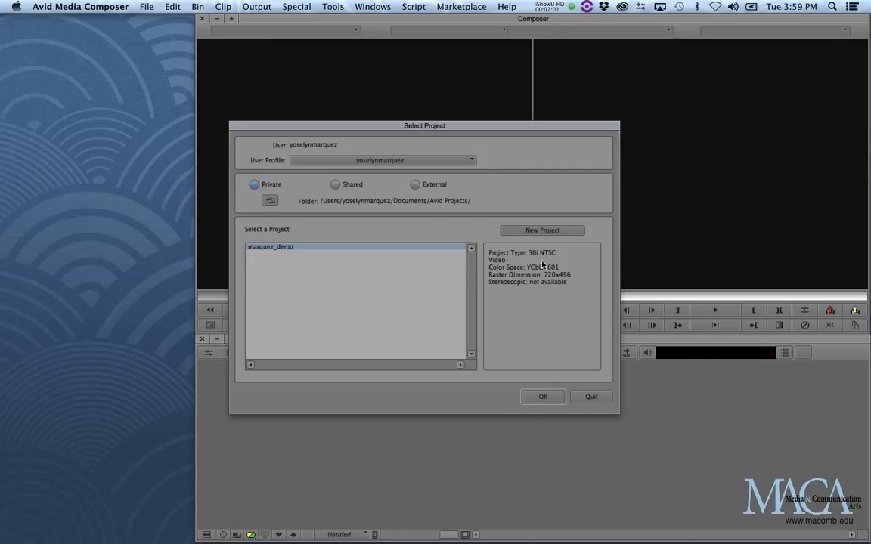
- View the settings offered for a new project and dismiss them without creating one
{"action": "left_click", "coordinate": [509, 234]}
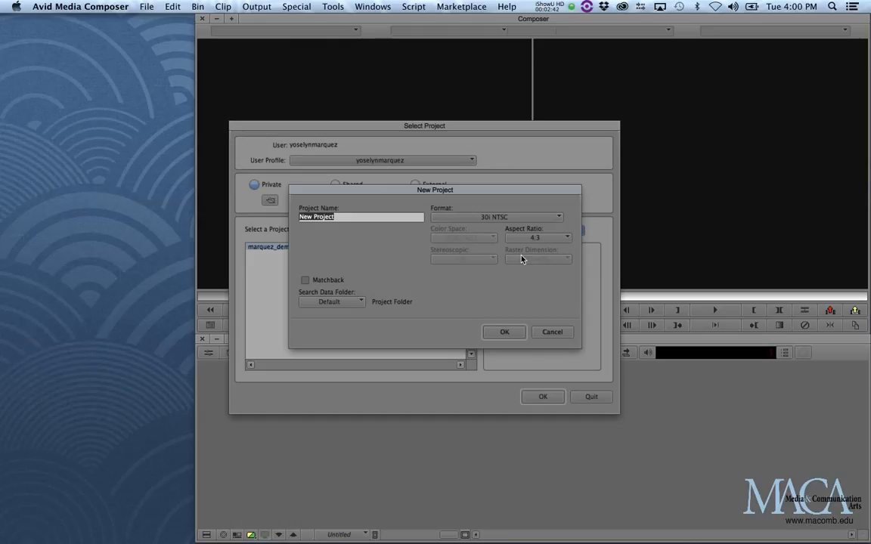
{"action": "left_click", "coordinate": [503, 331]}
{"action": "left_click", "coordinate": [552, 334]}
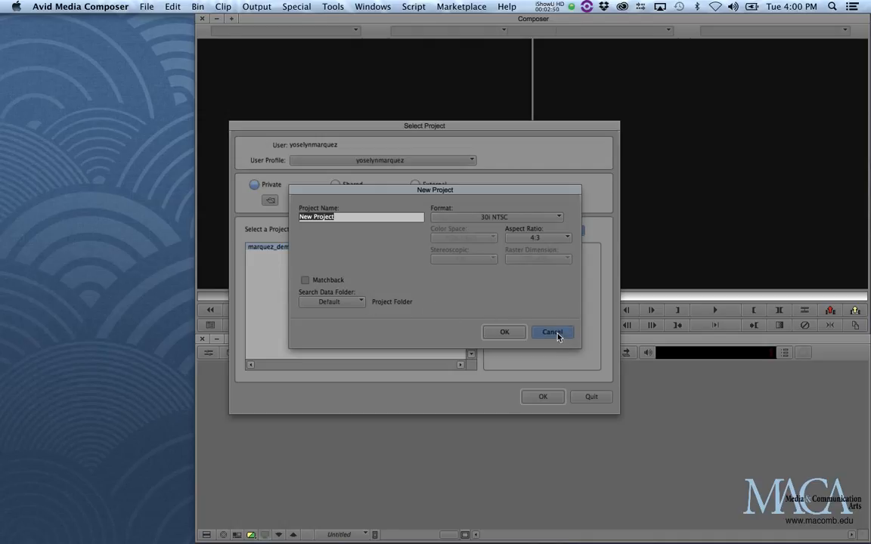
{"action": "left_click", "coordinate": [557, 335]}
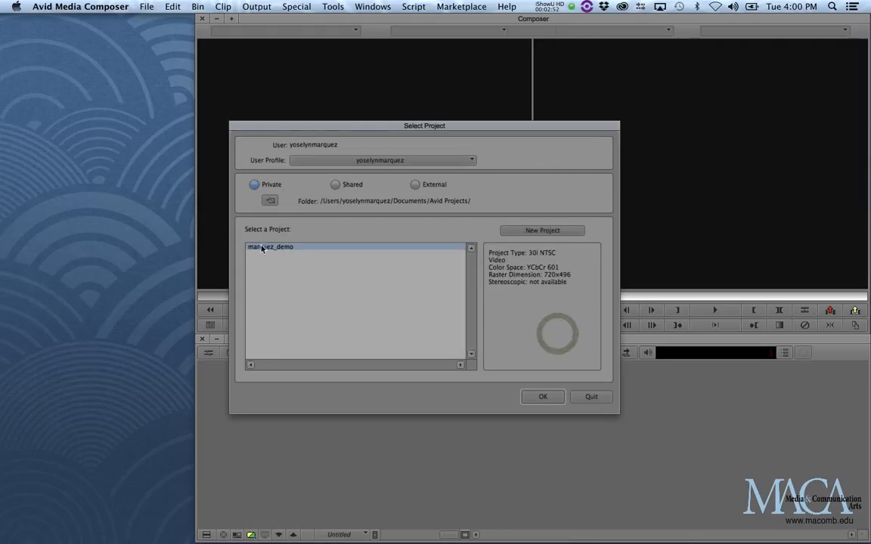
- Open the existing demo project and activate its Composer, Timeline and project windows in turn
{"action": "left_click", "coordinate": [543, 397]}
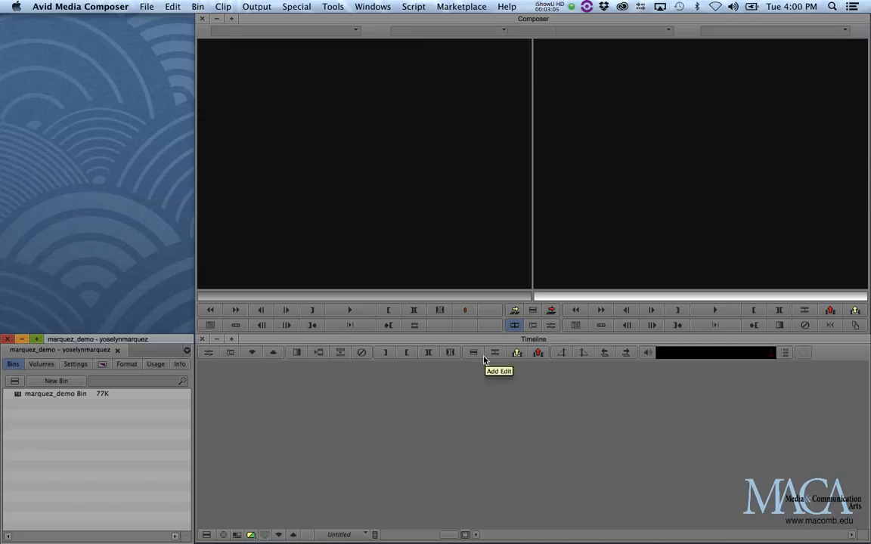
{"action": "left_click", "coordinate": [479, 24]}
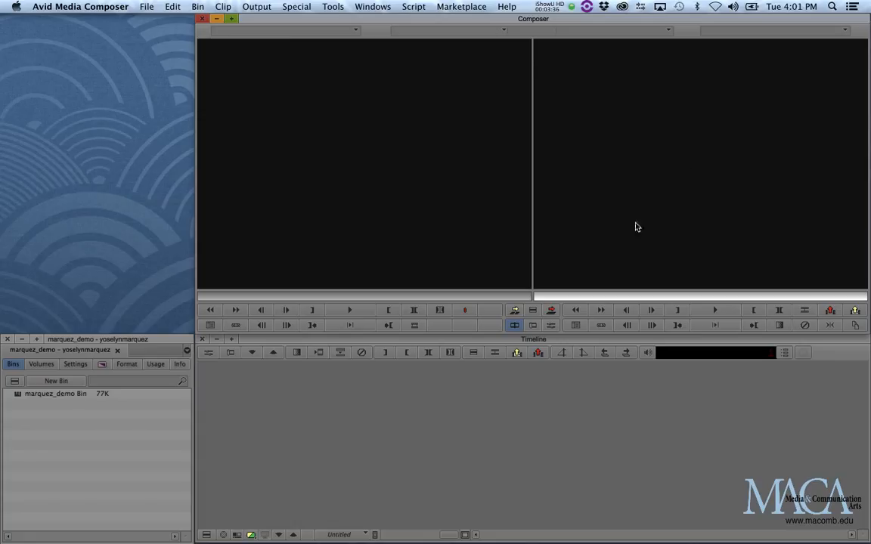
{"action": "left_click", "coordinate": [568, 343]}
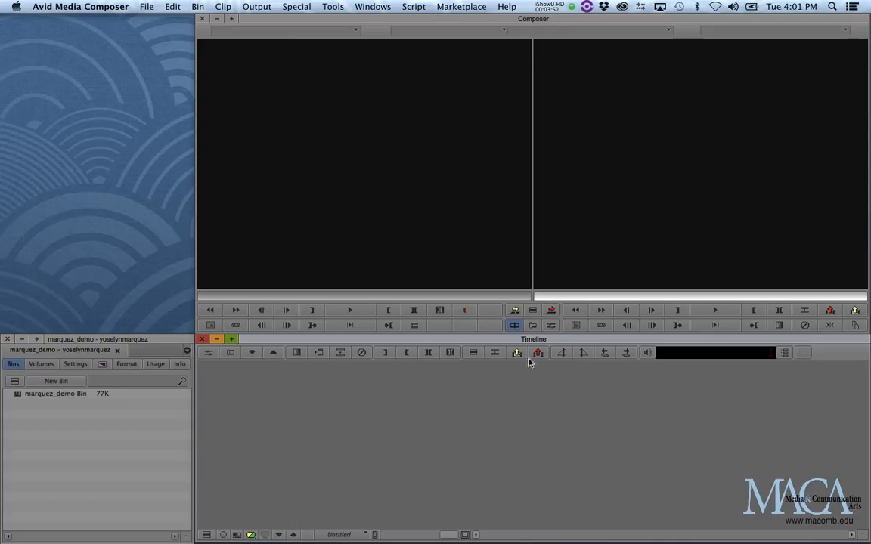
{"action": "left_click", "coordinate": [119, 340]}
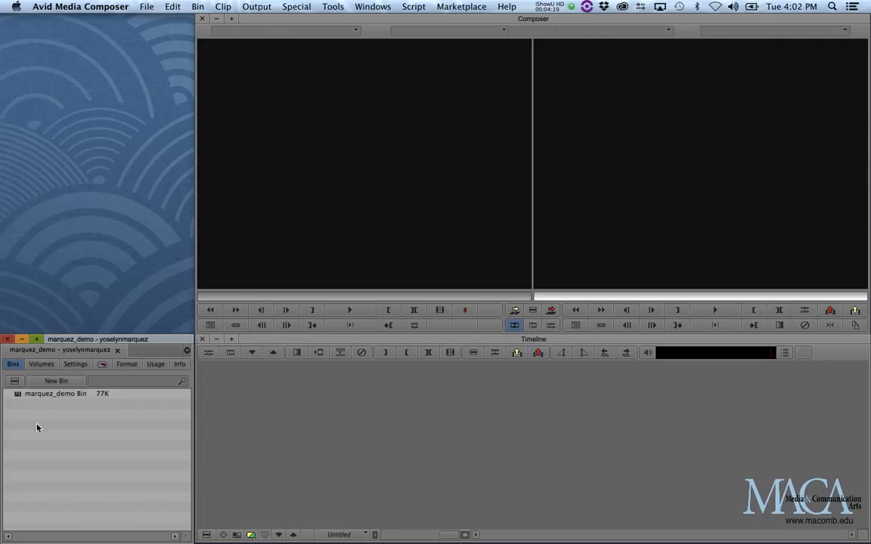
- Examine the commands available for bins and folders in the project window
{"action": "key", "text": "alt+super+equal"}
{"action": "key", "text": "alt+super+equal"}
{"action": "key", "text": "alt+super+equal"}
{"action": "key", "text": "alt+super+equal"}
{"action": "key", "text": "alt+super+equal"}
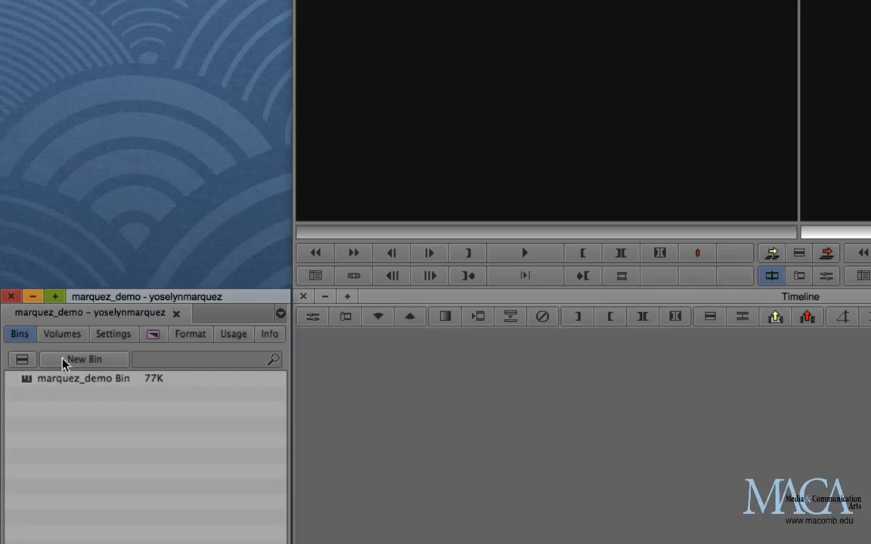
{"action": "left_click", "coordinate": [22, 361]}
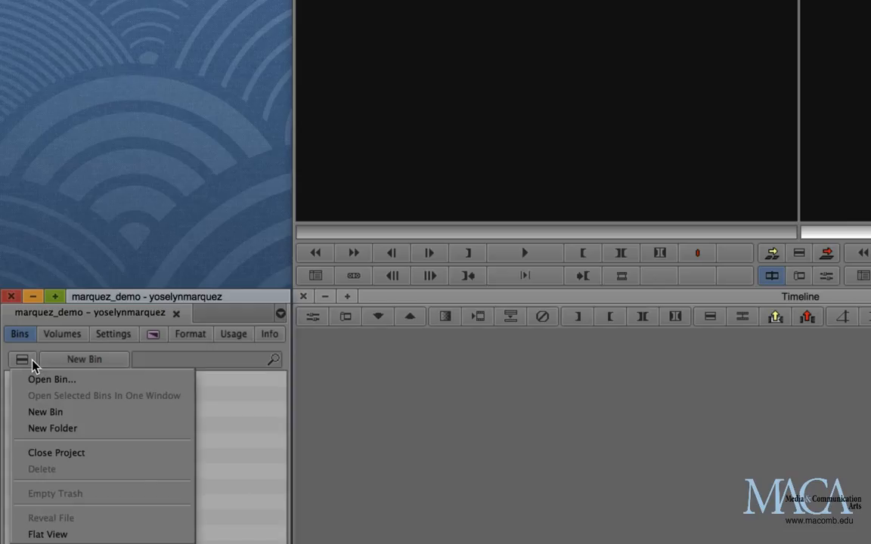
{"action": "left_click", "coordinate": [45, 412]}
{"action": "key", "text": "alt+super+minus"}
{"action": "key", "text": "alt+super+minus"}
{"action": "key", "text": "alt+super+minus"}
{"action": "key", "text": "alt+super+minus"}
{"action": "key", "text": "alt+super+minus"}
{"action": "key", "text": "alt+super+minus"}
{"action": "key", "text": "alt+super+minus"}
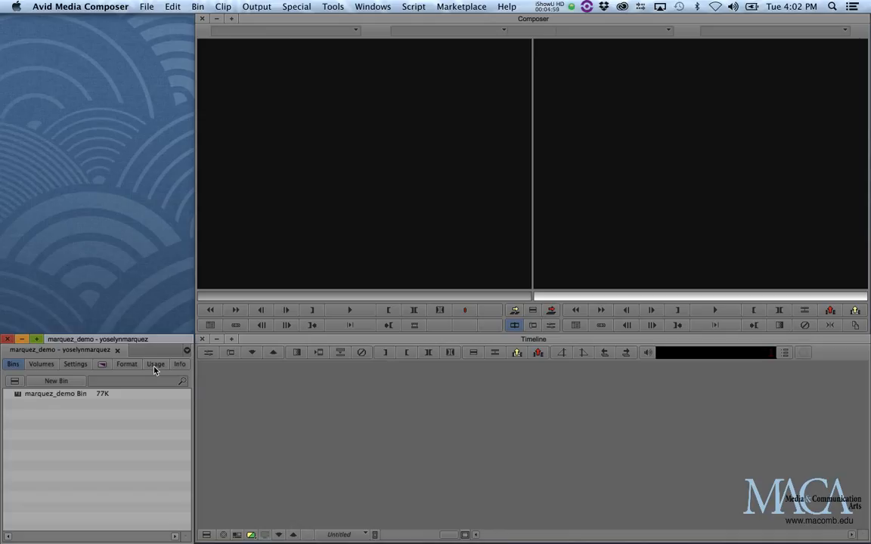
- Close the current project and reopen the same demo project
{"action": "left_click", "coordinate": [8, 340]}
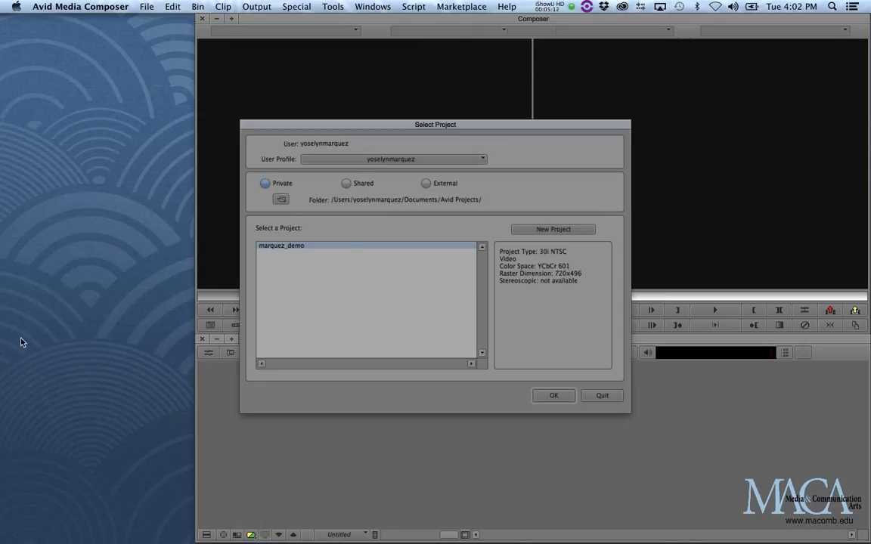
{"action": "left_click", "coordinate": [278, 251]}
{"action": "left_click", "coordinate": [553, 395]}
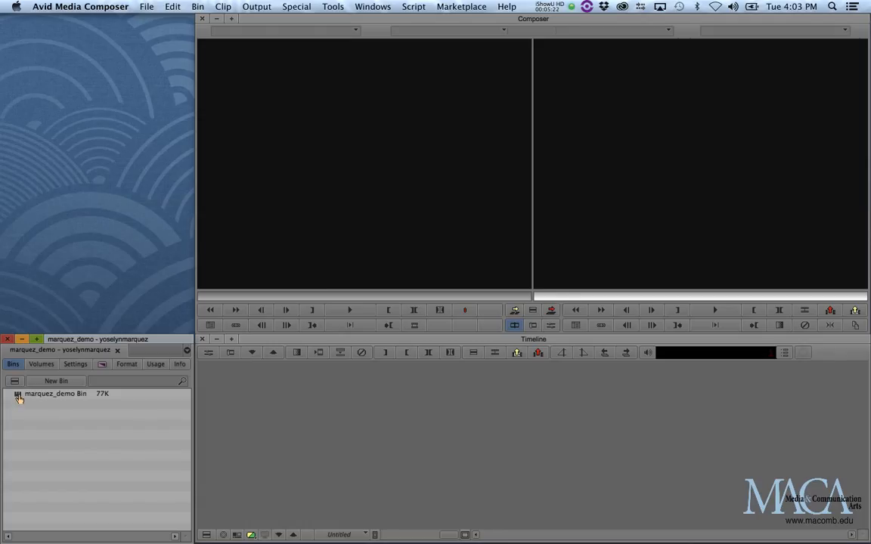
- Open the demo bin and resize its window to fill the empty desktop area above the project window
{"action": "double_click", "coordinate": [19, 398]}
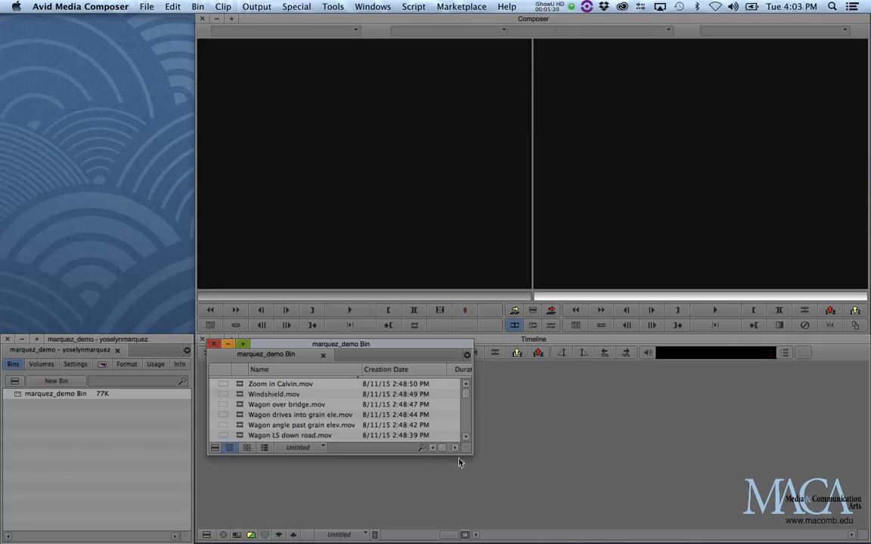
{"action": "left_click_drag", "start_coordinate": [469, 453], "coordinate": [413, 484]}
{"action": "left_click_drag", "start_coordinate": [353, 346], "coordinate": [175, 83]}
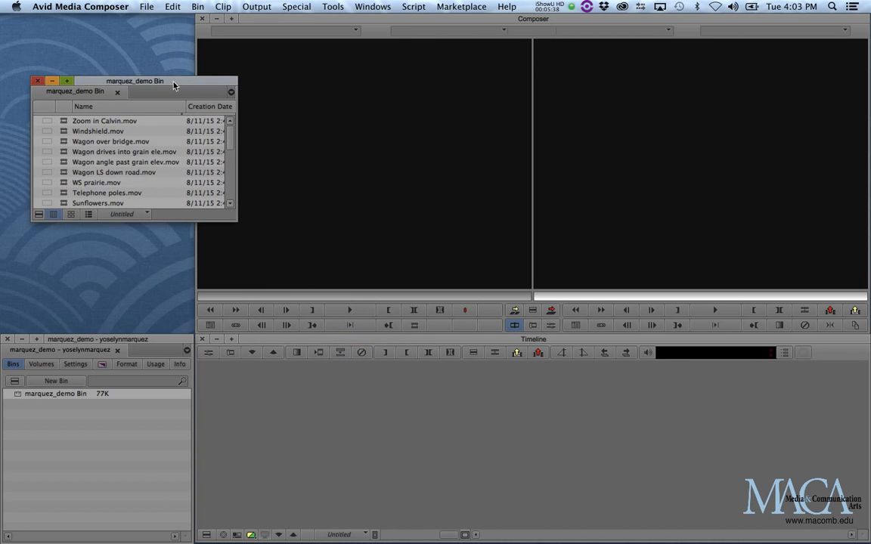
{"action": "left_click_drag", "start_coordinate": [176, 83], "coordinate": [146, 19]}
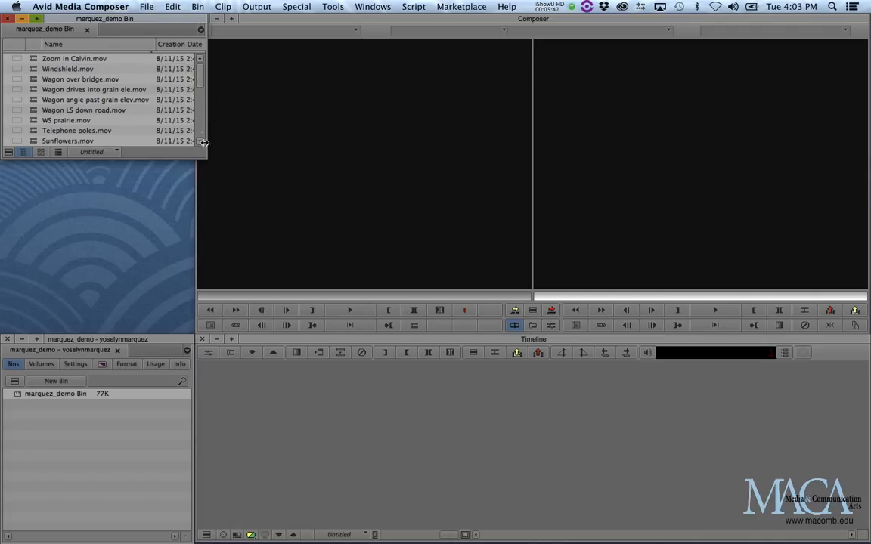
{"action": "left_click_drag", "start_coordinate": [204, 159], "coordinate": [192, 331]}
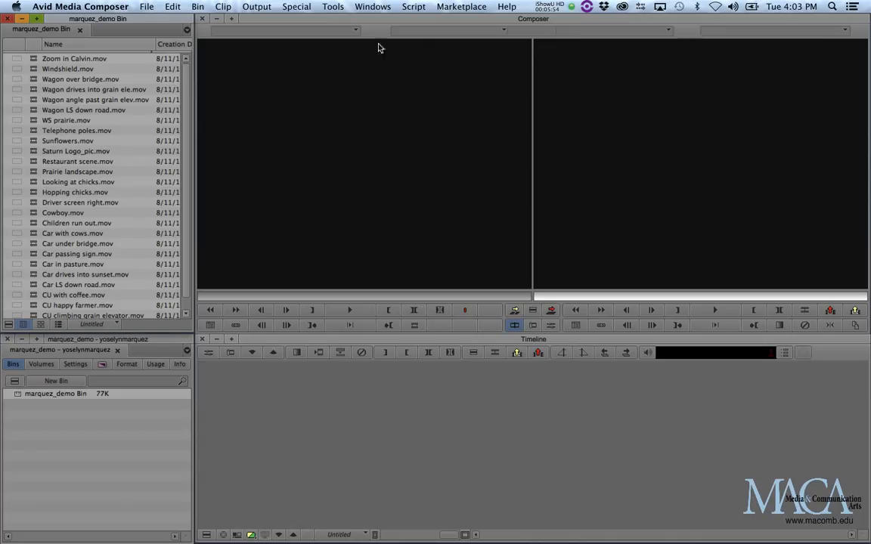
- Save the current window arrangement to the Source/Record Editing workspace
{"action": "left_click", "coordinate": [372, 7]}
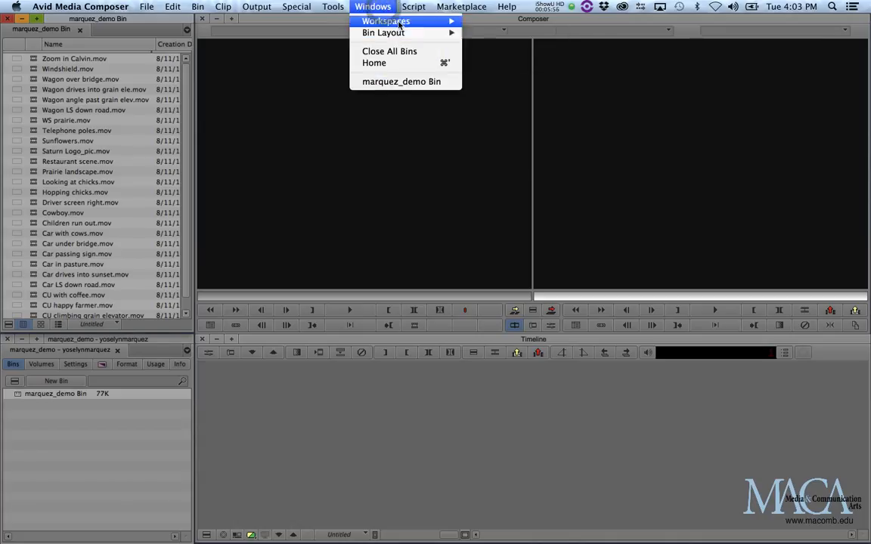
{"action": "mouse_move", "coordinate": [399, 22]}
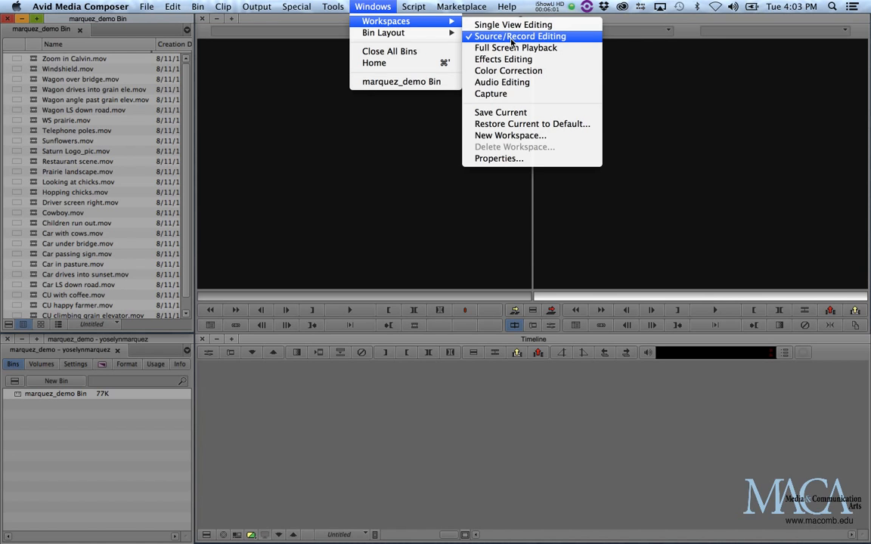
{"action": "left_click", "coordinate": [512, 113]}
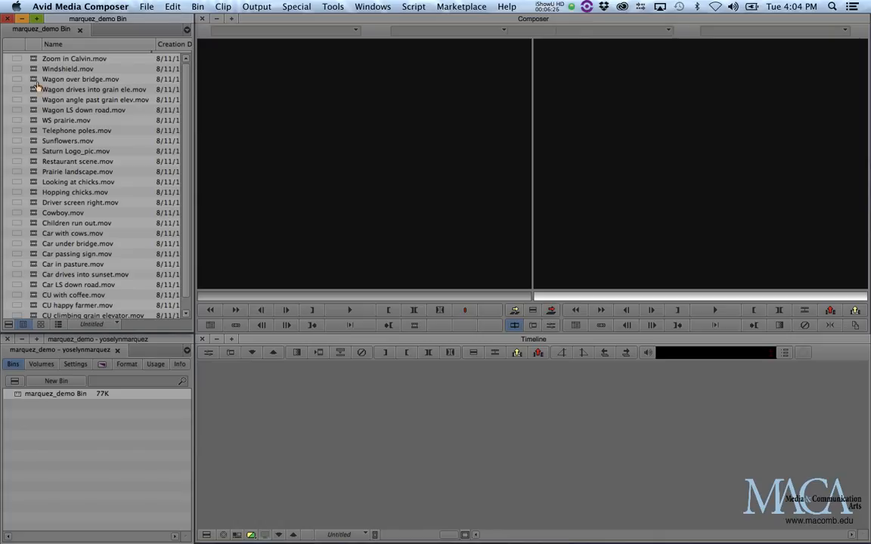
- Load Zoom in Calvin.mov, Windshield.mov and Wagon over bridge.mov in turn into the source monitor and look through the bin's clip list
{"action": "left_click", "coordinate": [33, 60]}
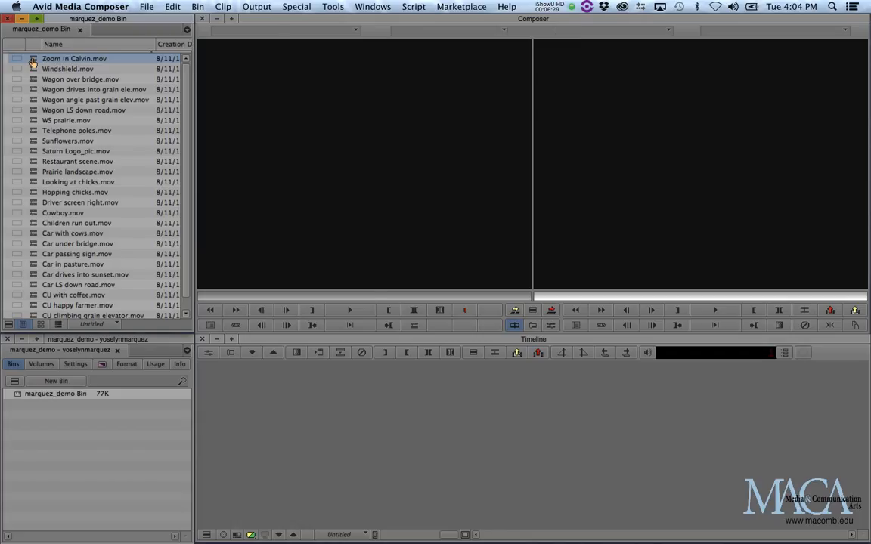
{"action": "double_click", "coordinate": [33, 59]}
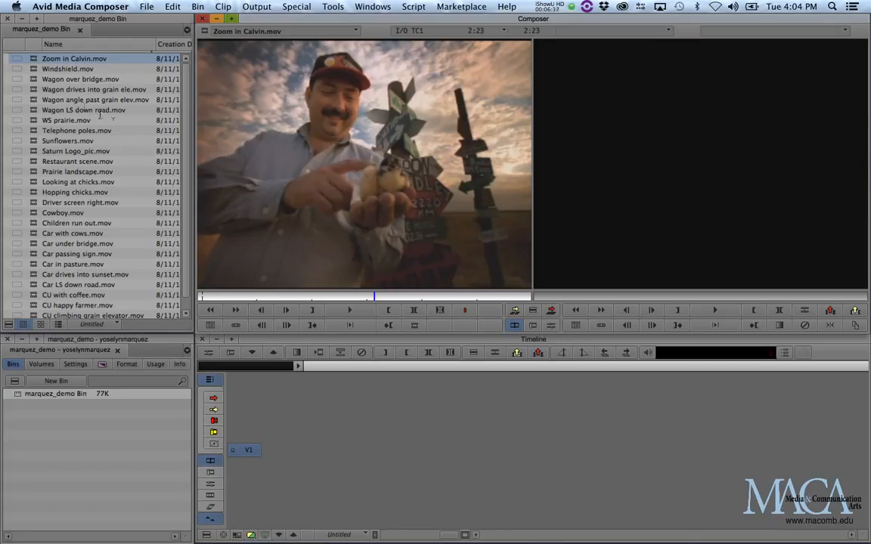
{"action": "left_click_drag", "start_coordinate": [34, 74], "coordinate": [261, 81]}
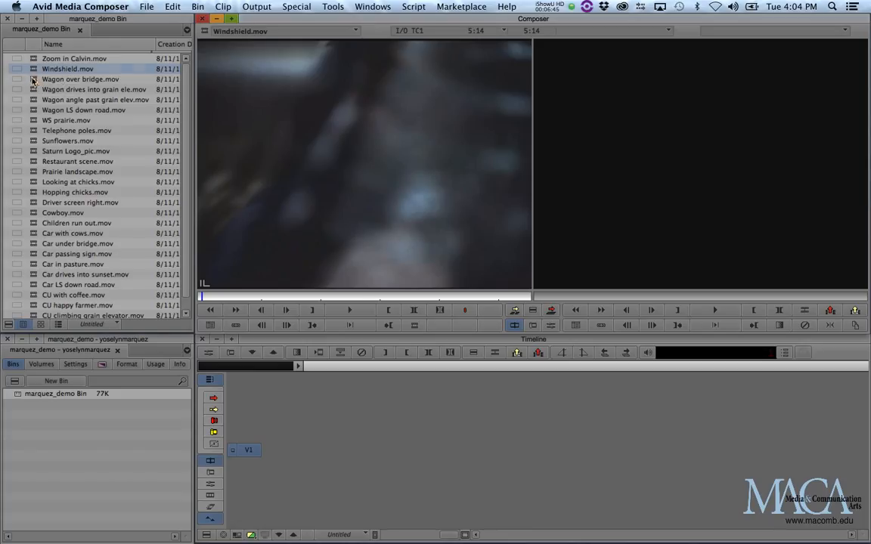
{"action": "left_click_drag", "start_coordinate": [33, 80], "coordinate": [270, 91]}
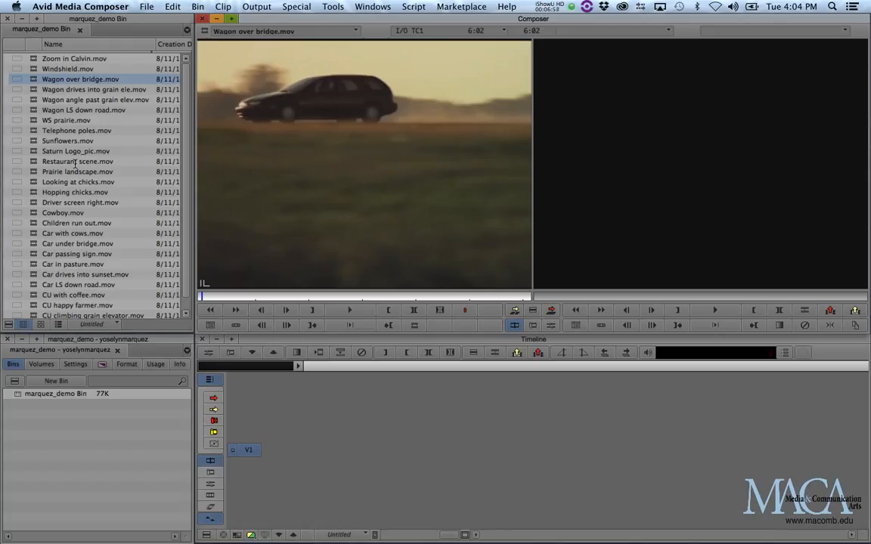
{"action": "left_click", "coordinate": [184, 80]}
{"action": "left_click_drag", "start_coordinate": [184, 80], "coordinate": [183, 57]}
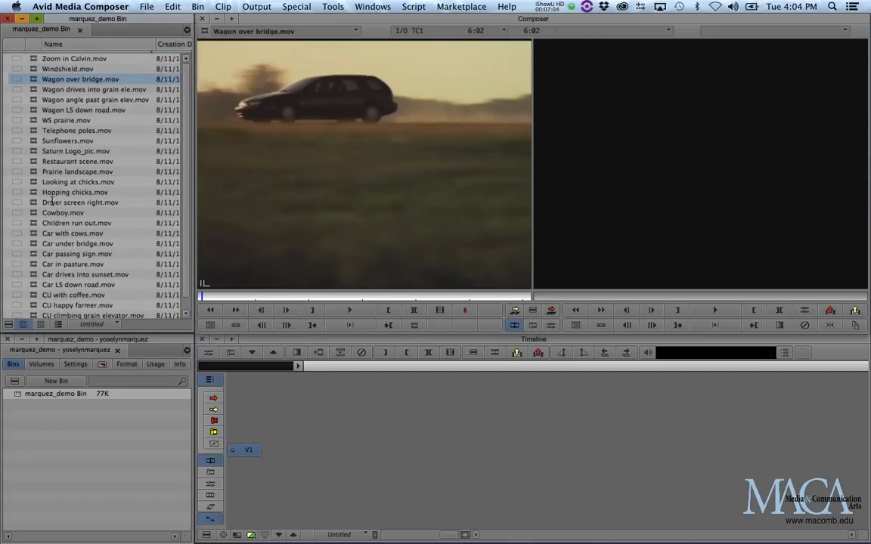
{"action": "scroll", "coordinate": [66, 240], "scroll_direction": "down", "scroll_amount": 1}
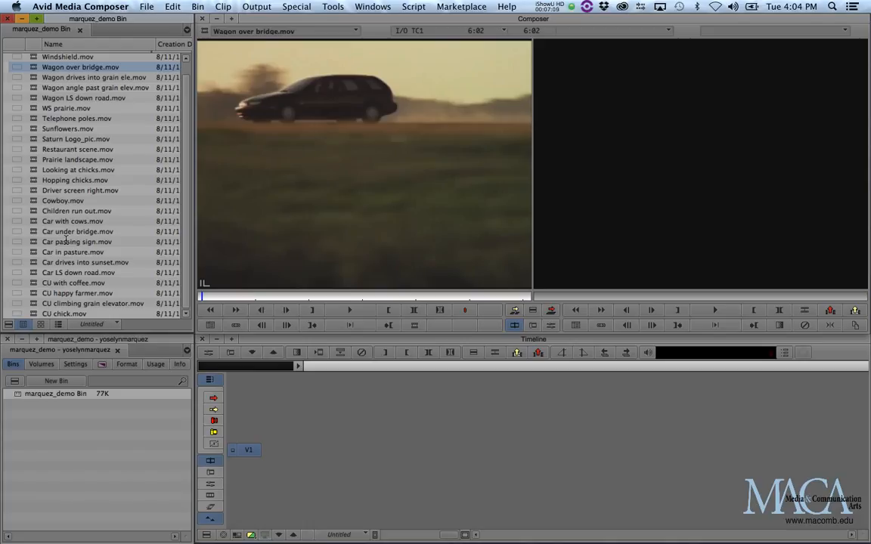
{"action": "scroll", "coordinate": [66, 241], "scroll_direction": "up", "scroll_amount": 1}
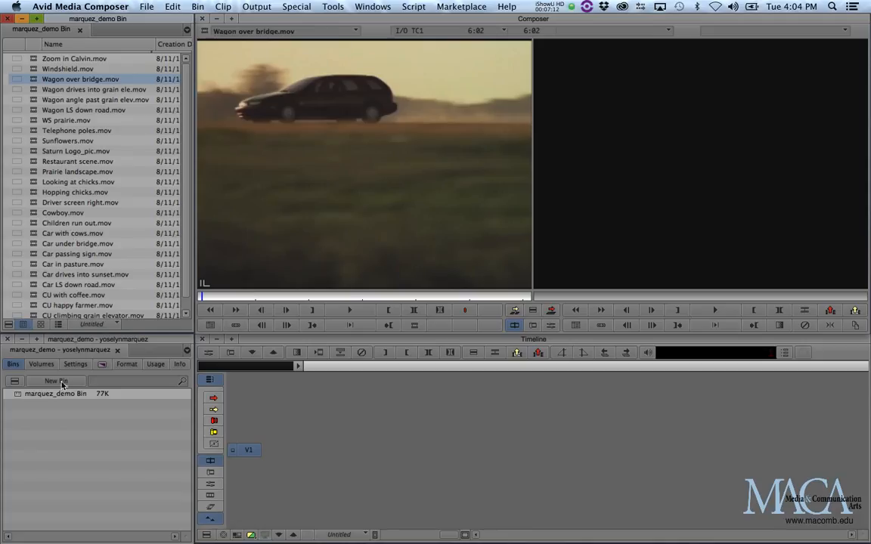
- Create a new bin named audio in the project and close both open bin windows
{"action": "left_click", "coordinate": [40, 415]}
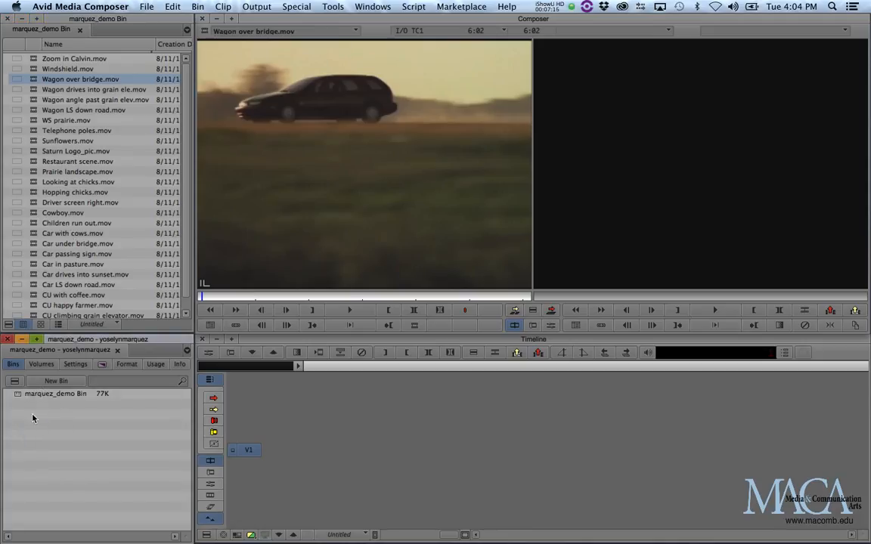
{"action": "key", "text": "super+n"}
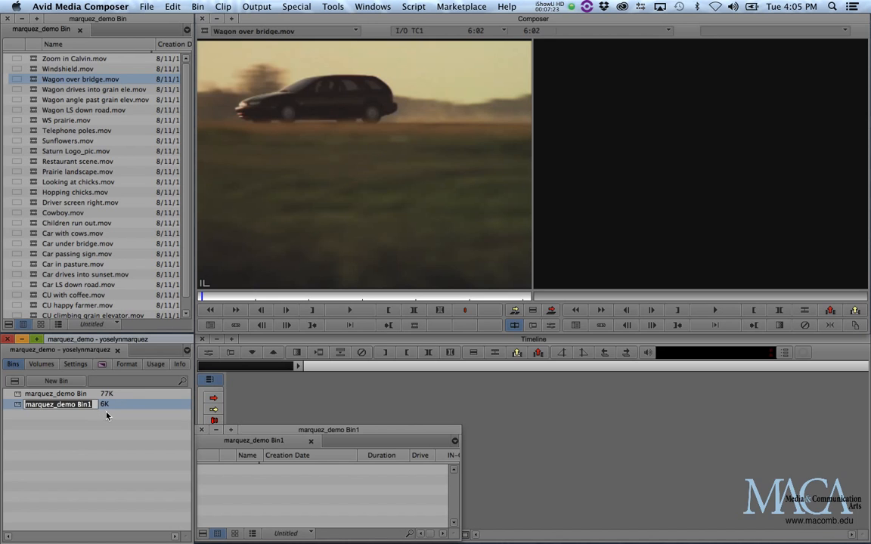
{"action": "type", "text": "audio"}
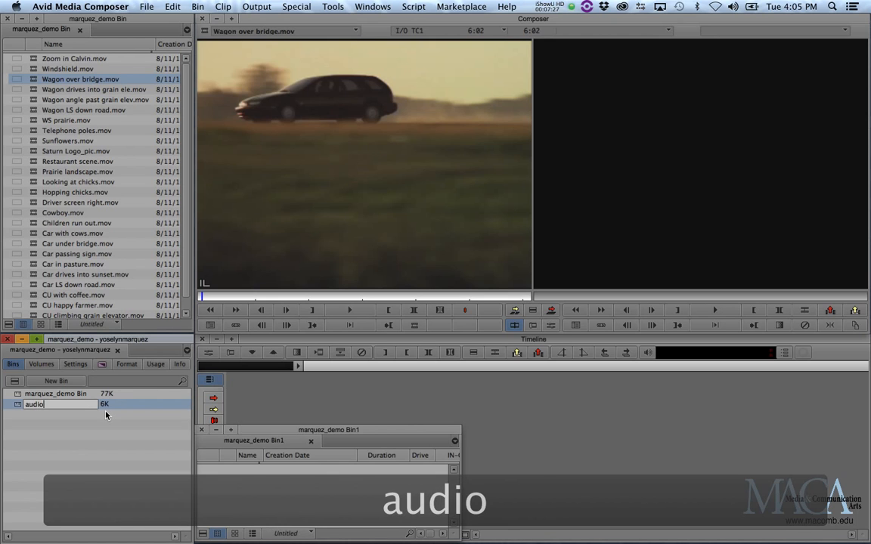
{"action": "key", "text": "Return"}
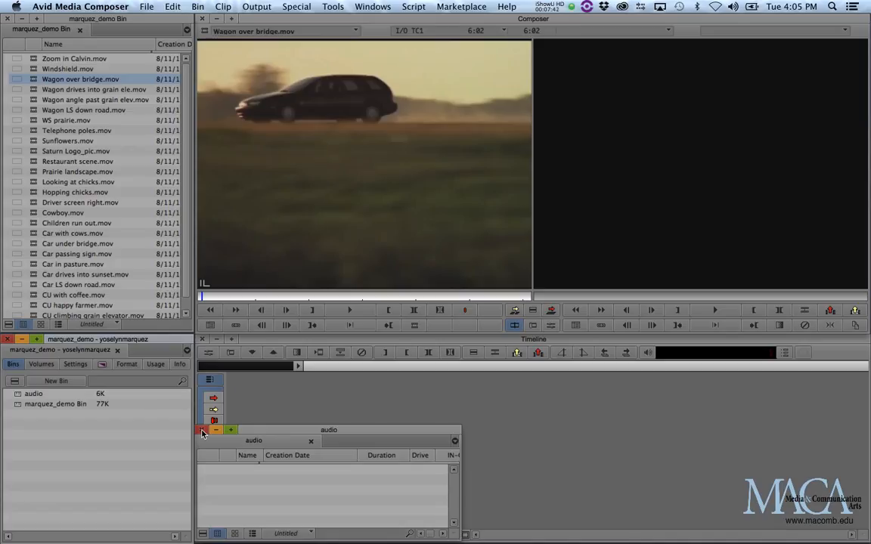
{"action": "left_click", "coordinate": [202, 433]}
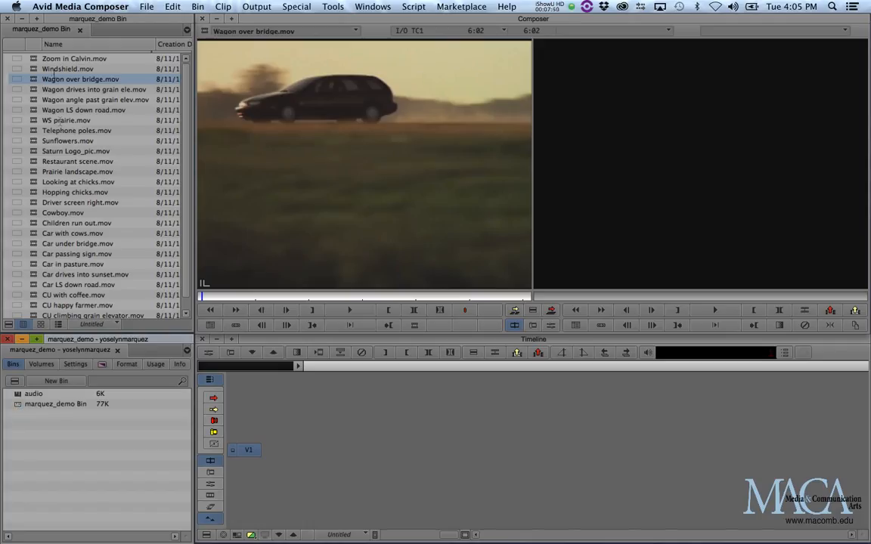
{"action": "left_click", "coordinate": [12, 18]}
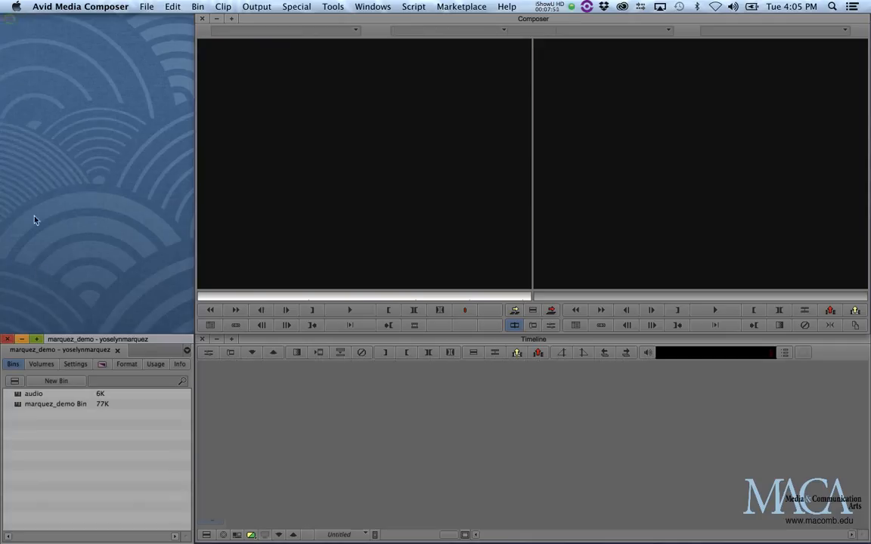
- Open the demo bin, move it to the empty desktop area above the project window and resize it to fill that area
{"action": "double_click", "coordinate": [18, 406]}
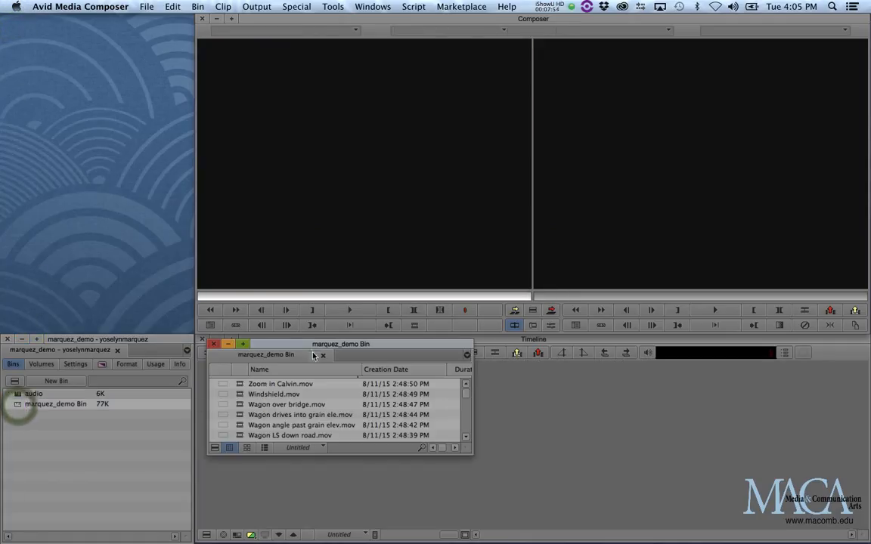
{"action": "left_click_drag", "start_coordinate": [175, 238], "coordinate": [106, 17]}
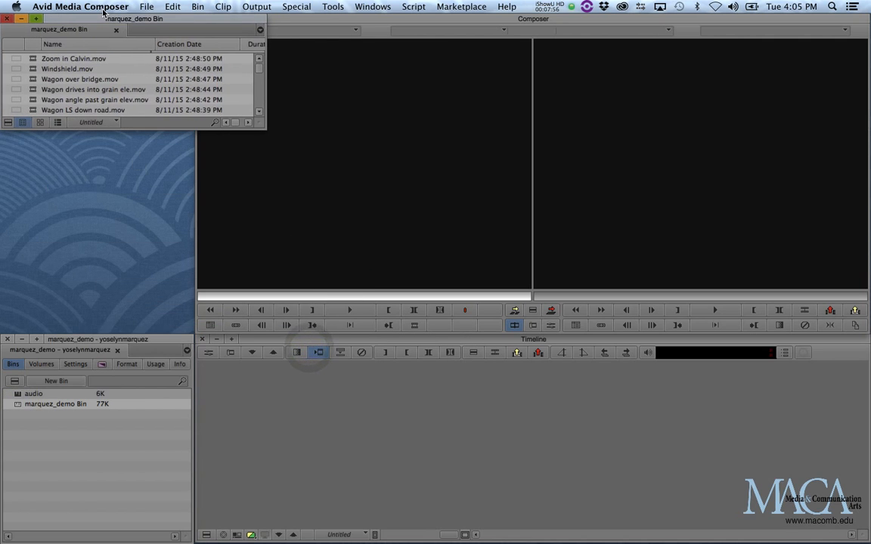
{"action": "left_click_drag", "start_coordinate": [261, 129], "coordinate": [154, 330]}
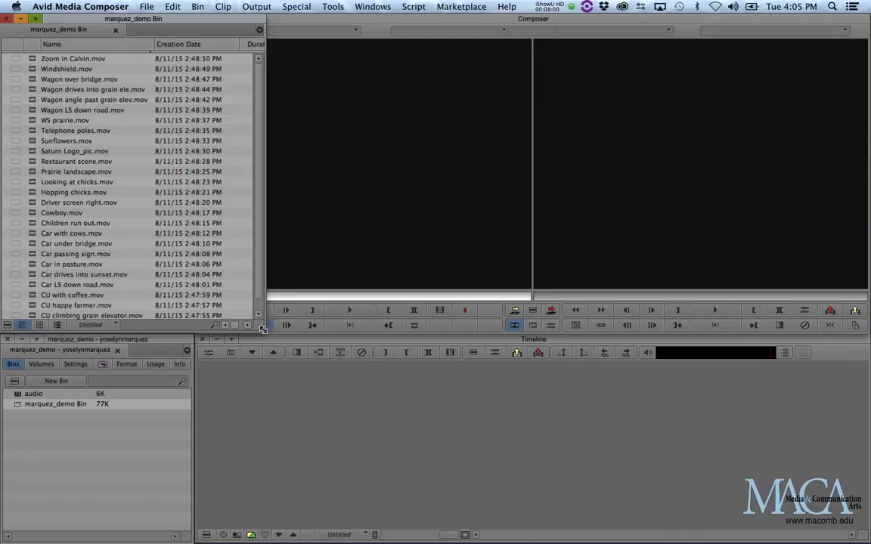
{"action": "left_click_drag", "start_coordinate": [263, 329], "coordinate": [192, 327]}
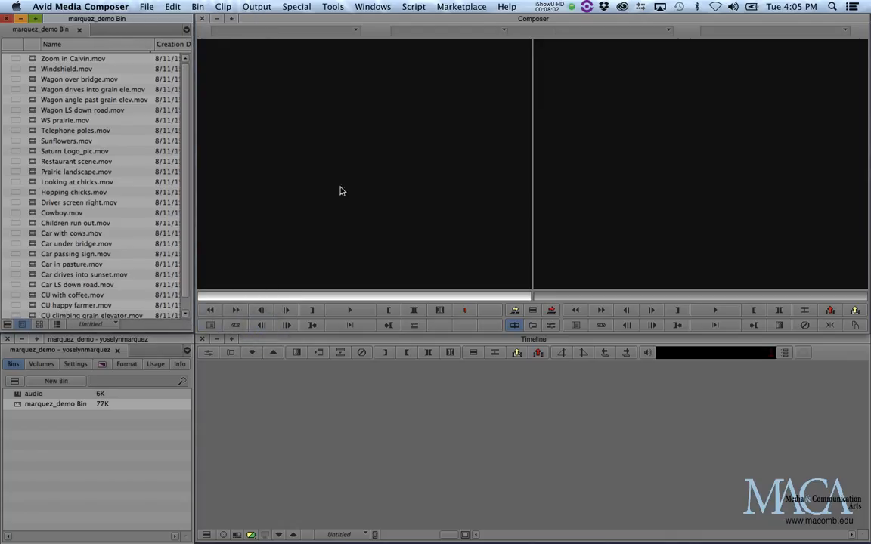
- Save the demo bin and store the current window layout in the Source/Record Editing workspace
{"action": "key", "text": "super+s"}
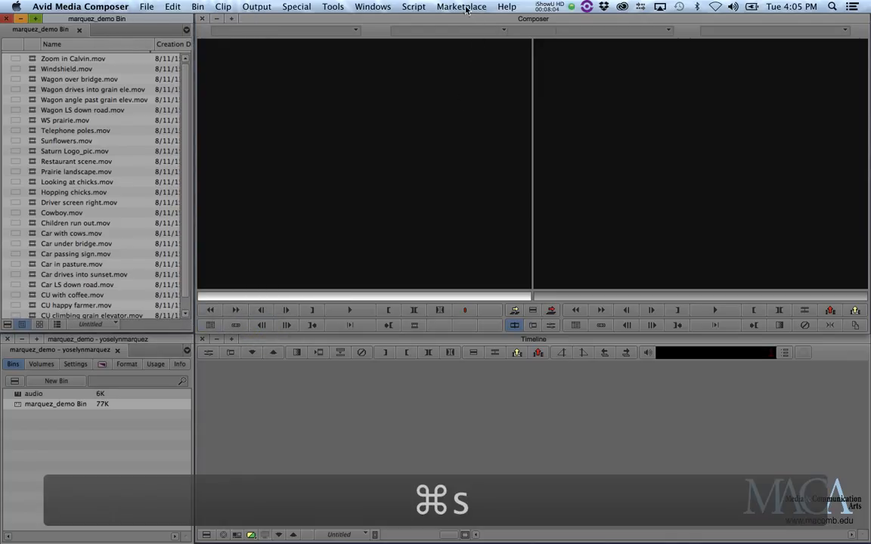
{"action": "left_click", "coordinate": [443, 7]}
{"action": "mouse_move", "coordinate": [371, 7]}
{"action": "mouse_move", "coordinate": [393, 21]}
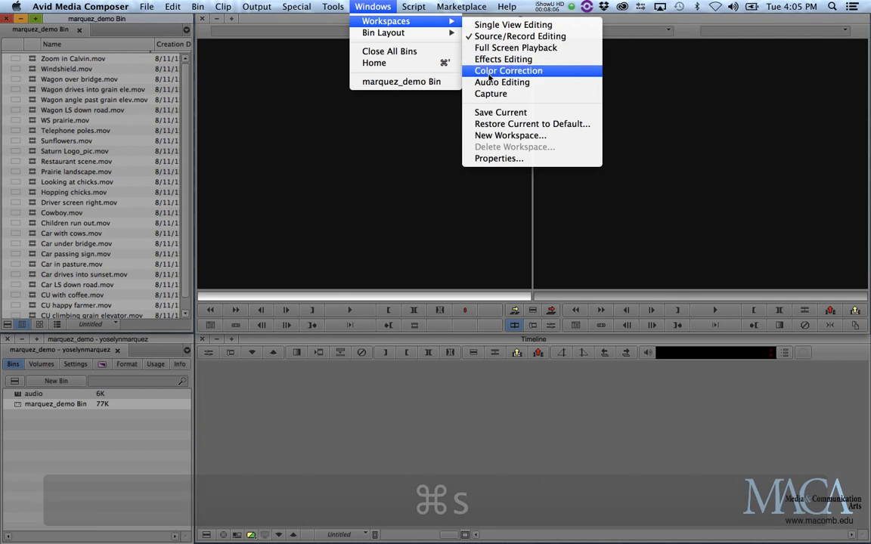
{"action": "left_click", "coordinate": [495, 114]}
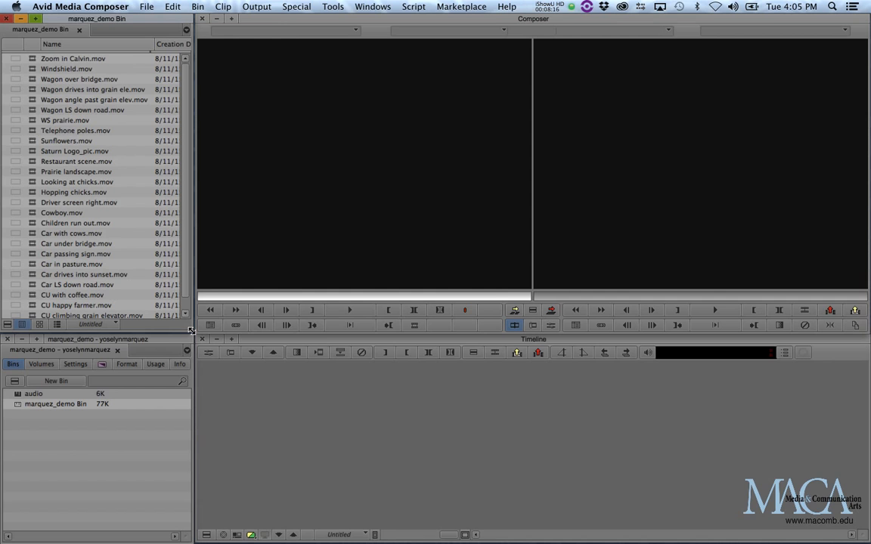
- Enlarge the demo bin window across most of the Composer and show its clips in Frame view with thumbnails three sizes larger
{"action": "left_click_drag", "start_coordinate": [191, 331], "coordinate": [681, 371]}
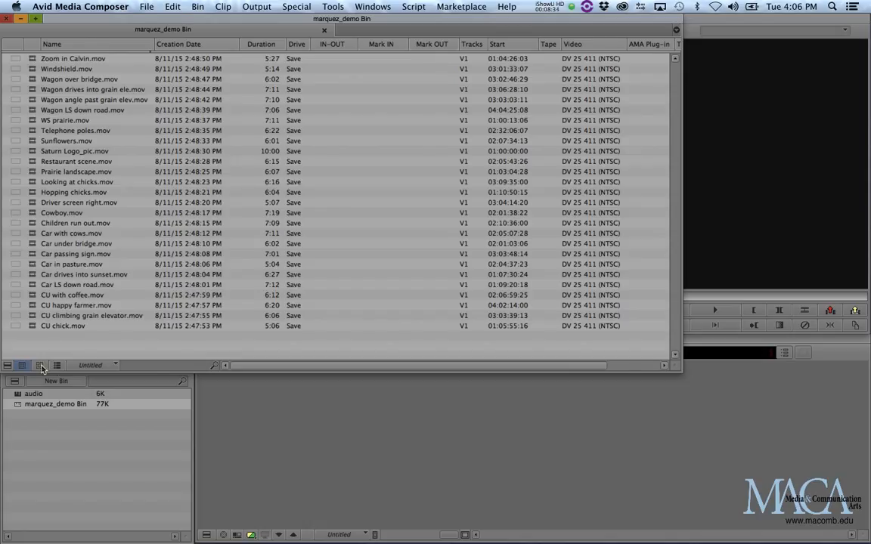
{"action": "left_click", "coordinate": [39, 366]}
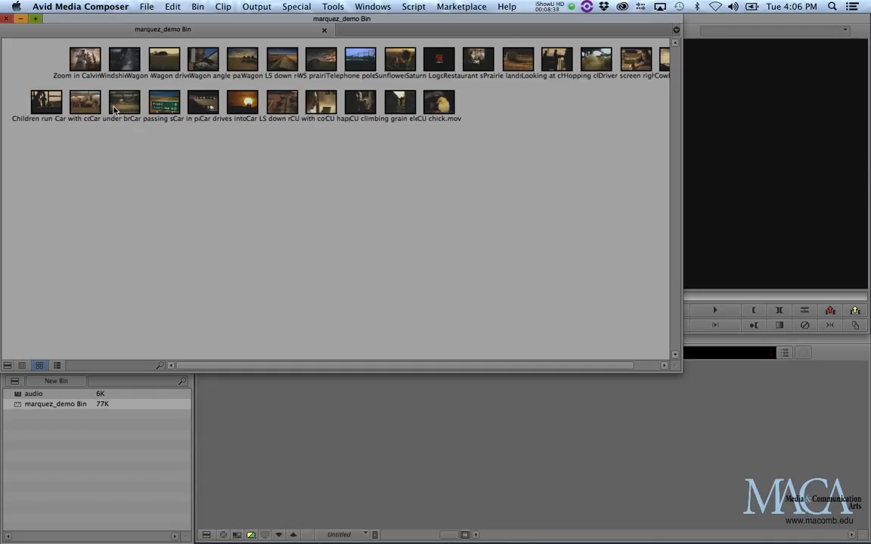
{"action": "key", "text": "super+l"}
{"action": "key", "text": "super+l"}
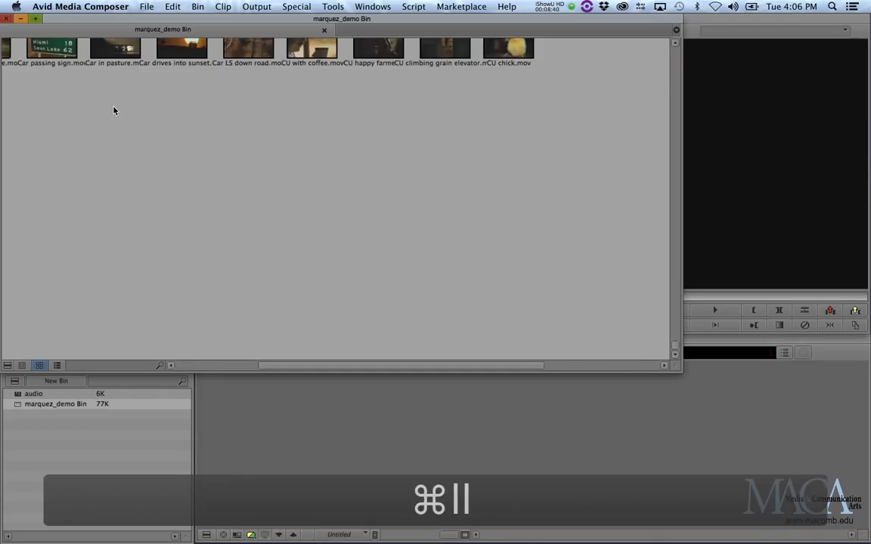
{"action": "key", "text": "super+l"}
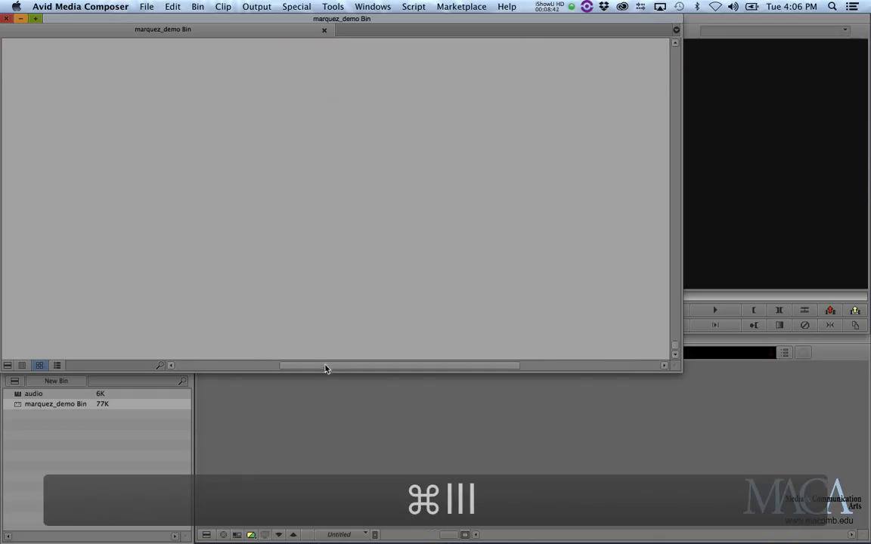
- Rearrange the enlarged clip thumbnails in the demo bin with Fill Window
{"action": "left_click_drag", "start_coordinate": [325, 368], "coordinate": [173, 369]}
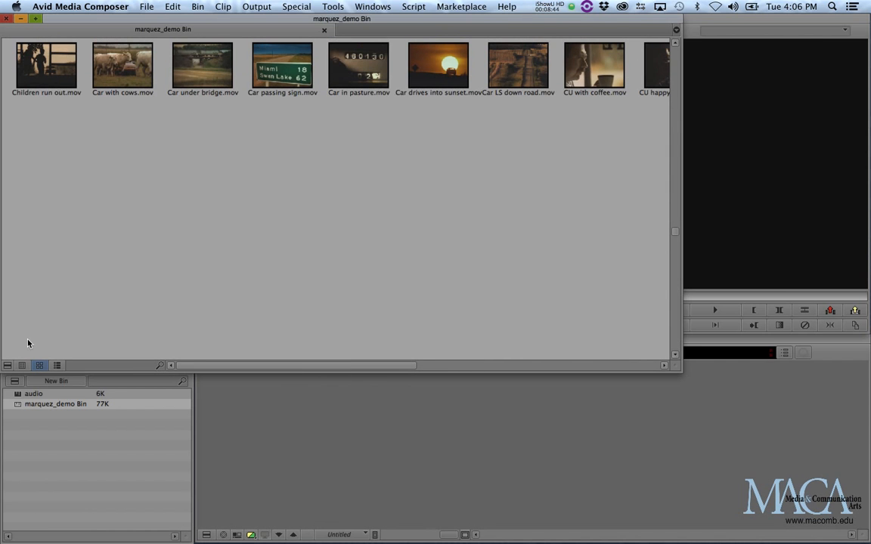
{"action": "left_click", "coordinate": [7, 366]}
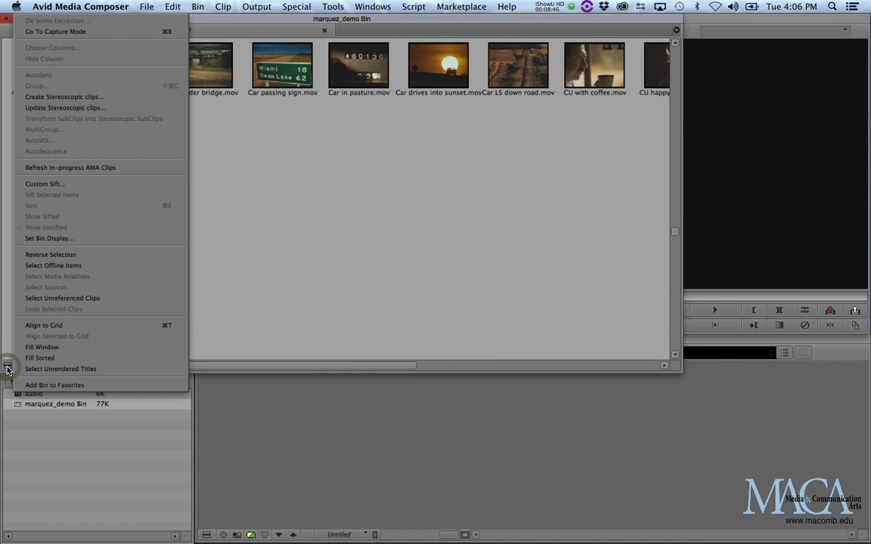
{"action": "left_click", "coordinate": [38, 347]}
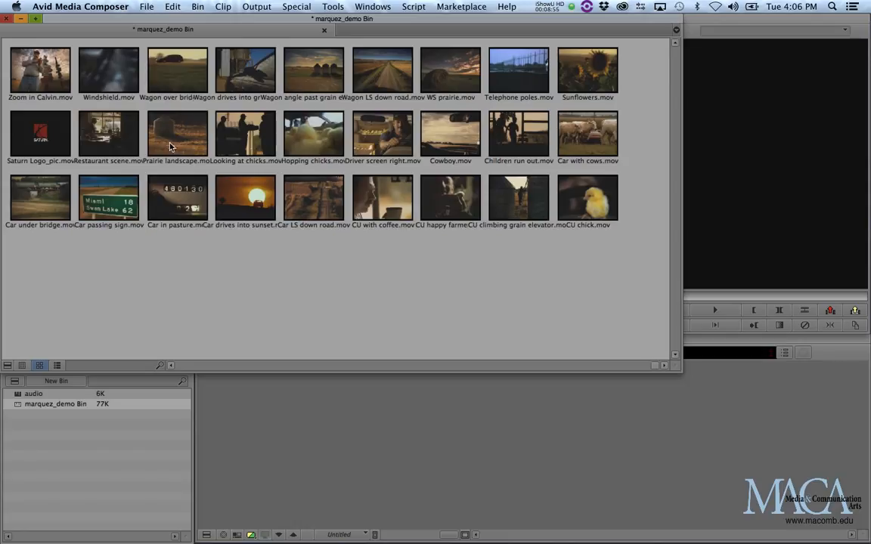
- Preview Car with cows.mov, Driver screen right.mov and CU with coffee.mov in turn directly in their bin thumbnails
{"action": "left_click", "coordinate": [580, 135]}
{"action": "key", "text": "space"}
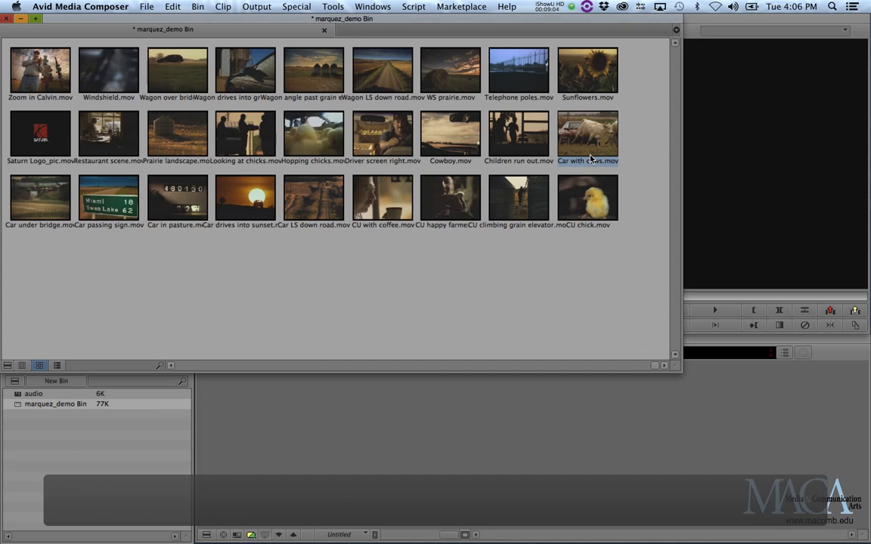
{"action": "left_click", "coordinate": [376, 137]}
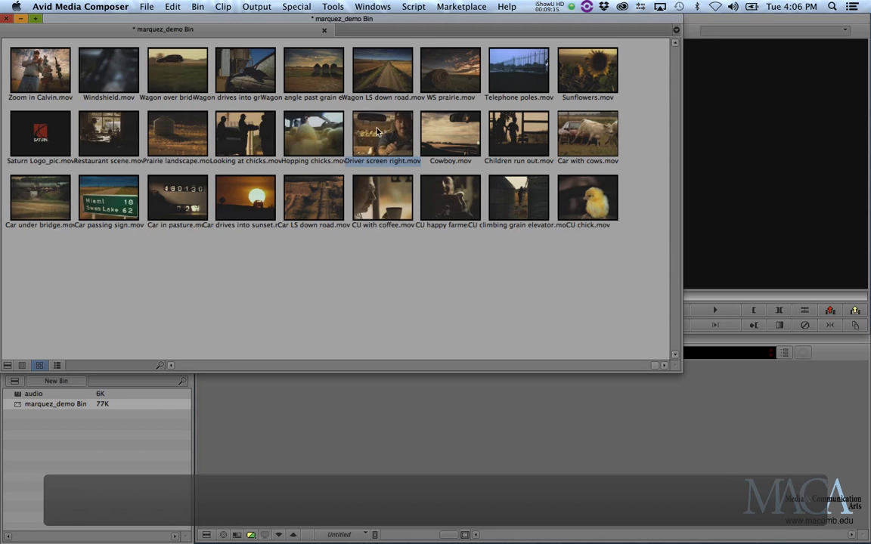
{"action": "left_click", "coordinate": [391, 200]}
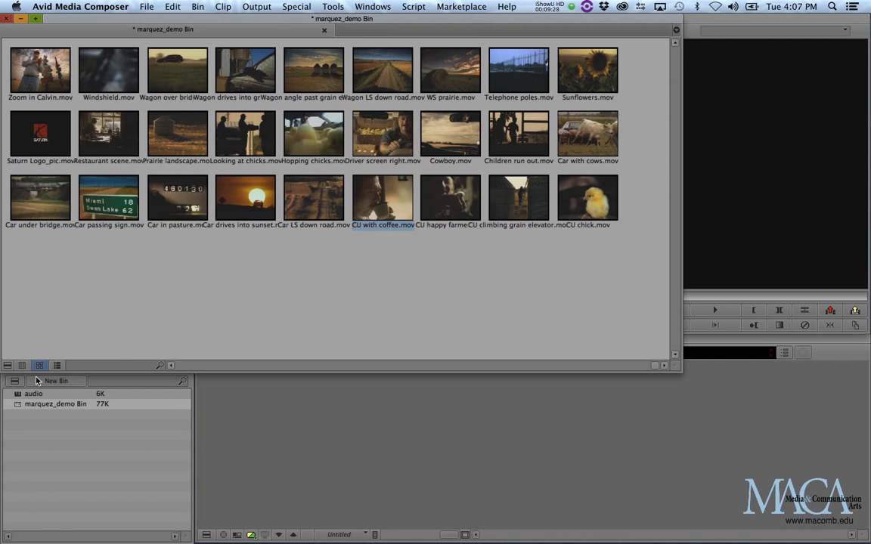
- Show the demo bin in Script view and look through the available bin view presets without choosing one
{"action": "left_click", "coordinate": [57, 366]}
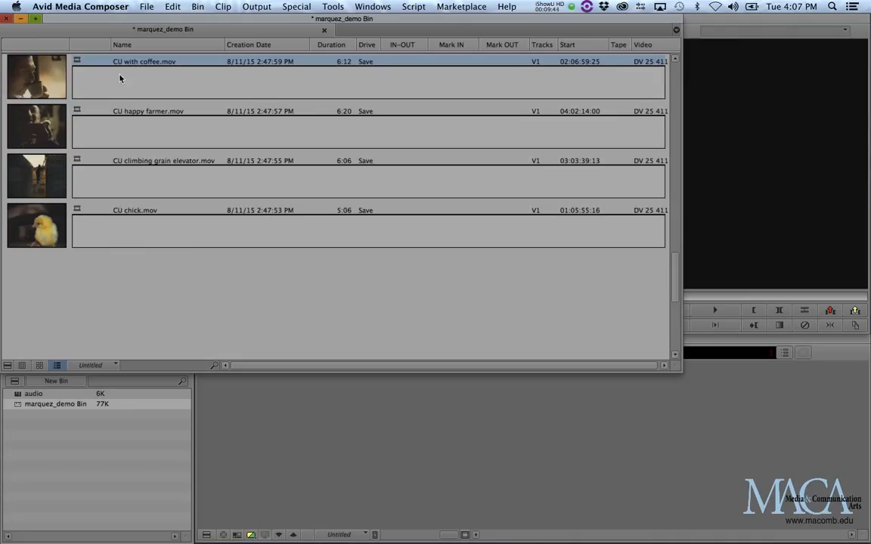
{"action": "left_click", "coordinate": [104, 366]}
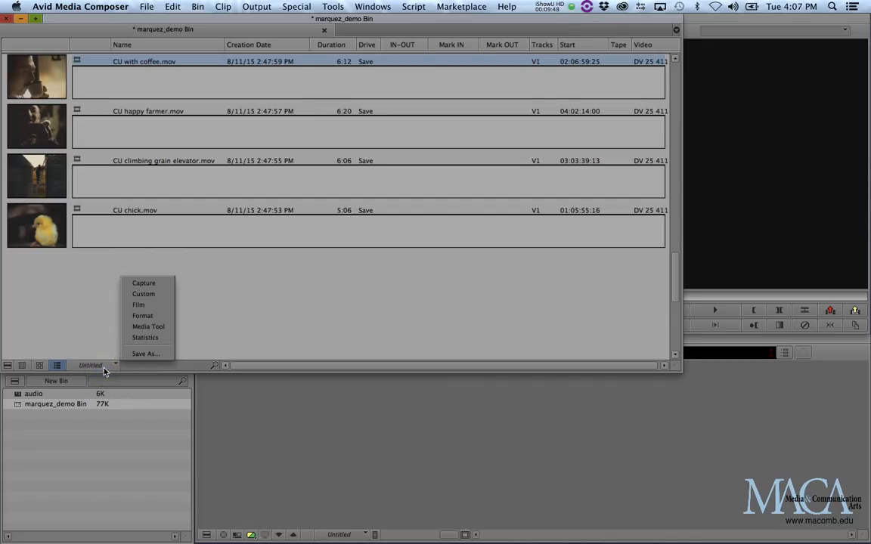
{"action": "left_click", "coordinate": [92, 338]}
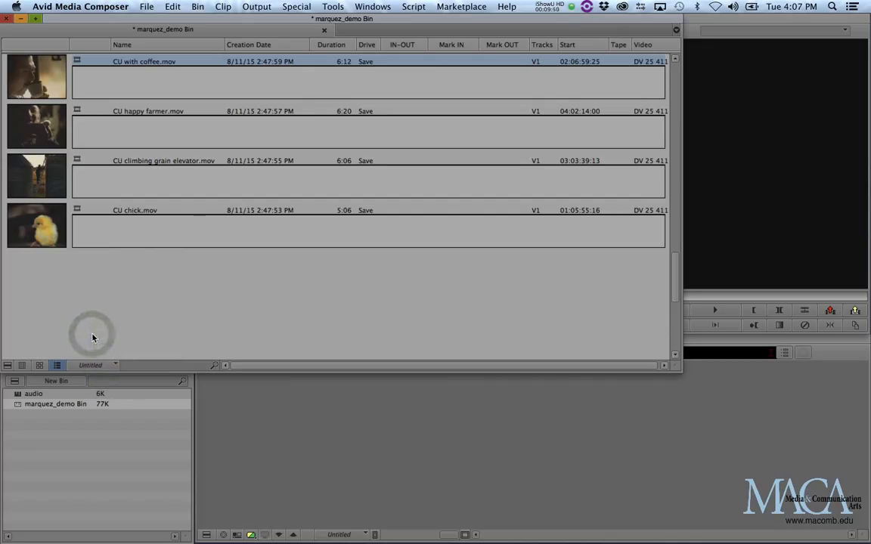
- Return the demo bin to Text view and shrink its window to fit the area above the project window
{"action": "left_click", "coordinate": [22, 365]}
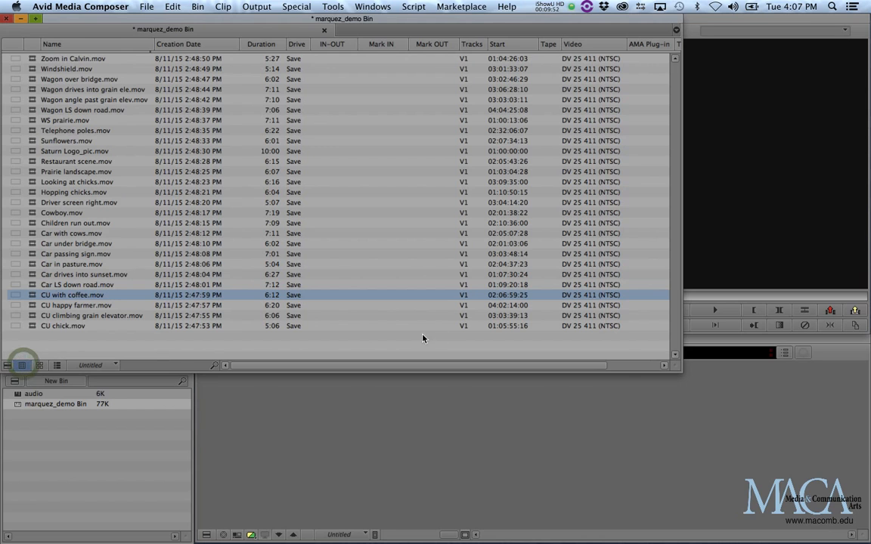
{"action": "left_click_drag", "start_coordinate": [662, 369], "coordinate": [191, 329]}
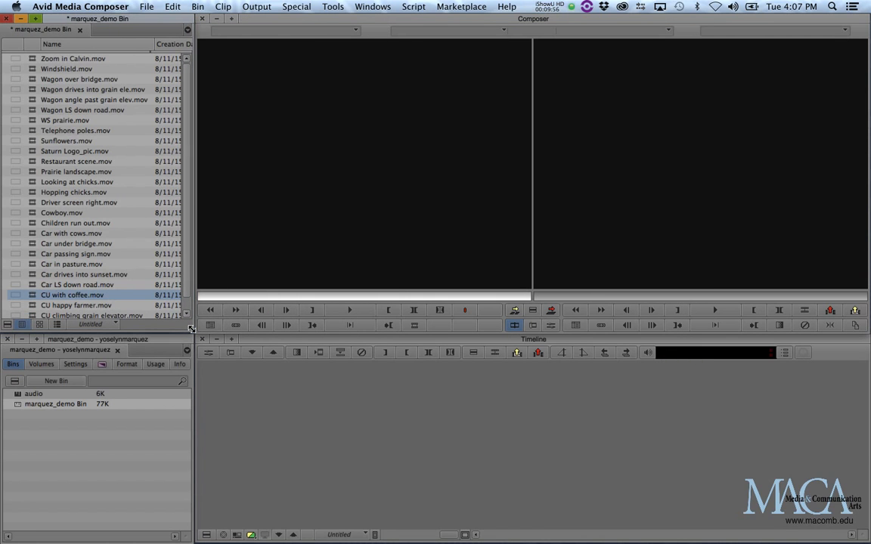